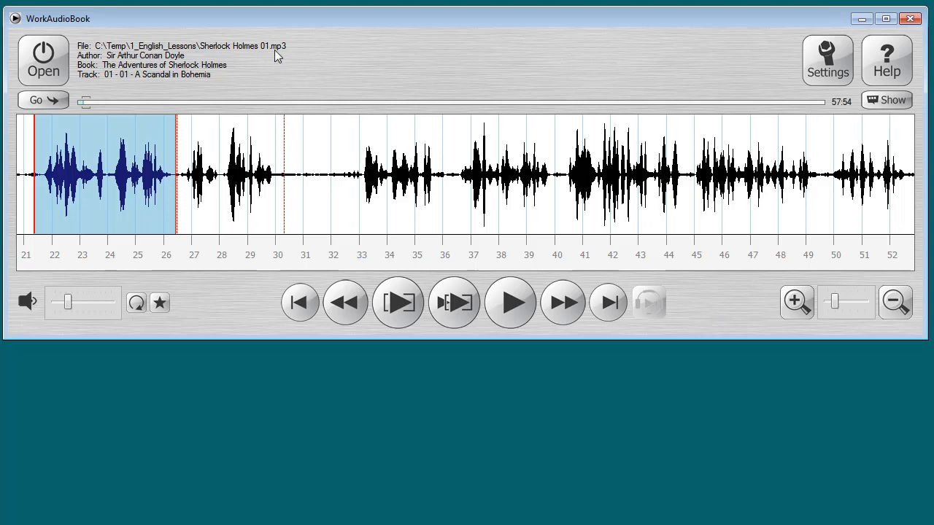
Show the Subtitles Editor for the Sherlock Holmes 01.mp3 audio file.
left_click(902, 103)
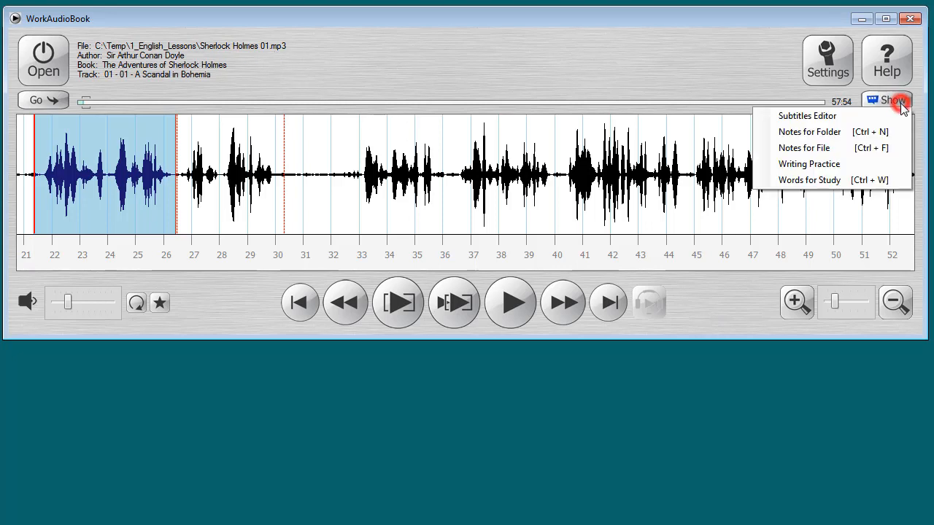
left_click(868, 123)
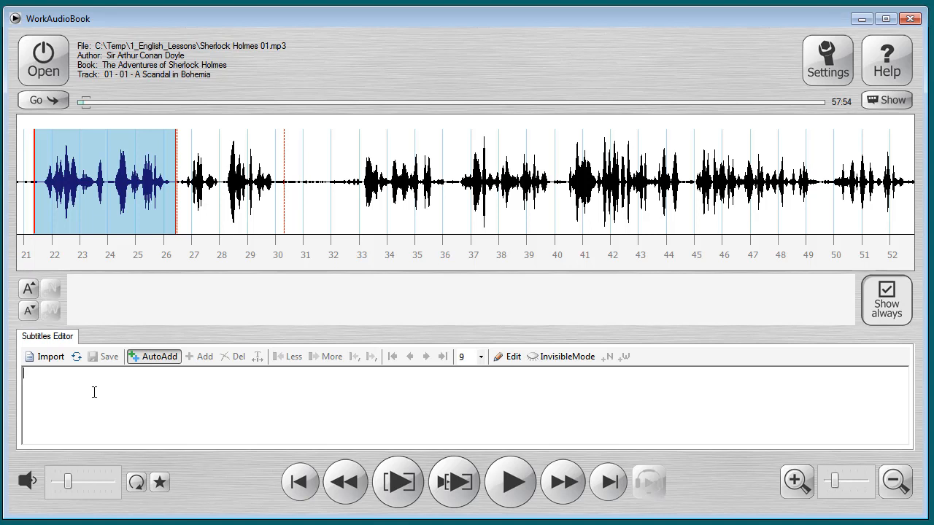
Copy the text of Sherlock Holmes.txt from the title through "my former friend and companion." and close the text file and its folder.
key("alt+Tab")
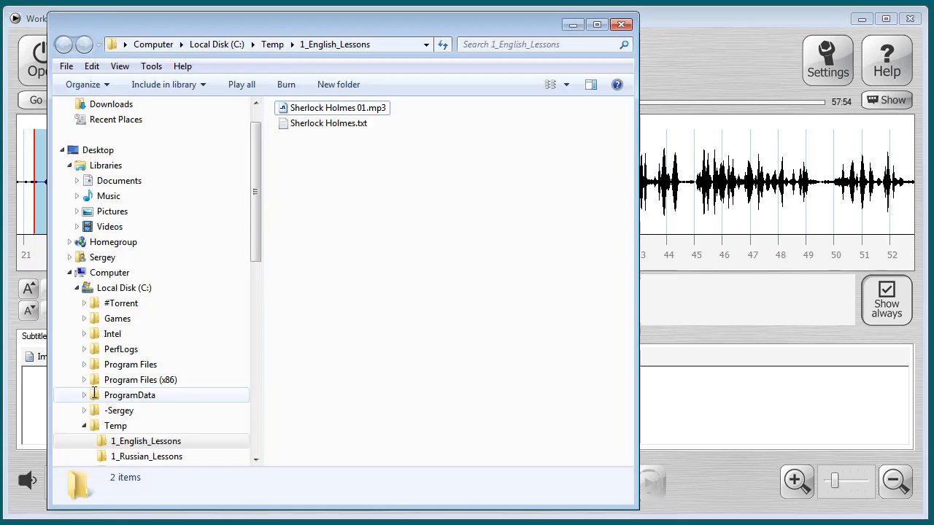
left_click(318, 125)
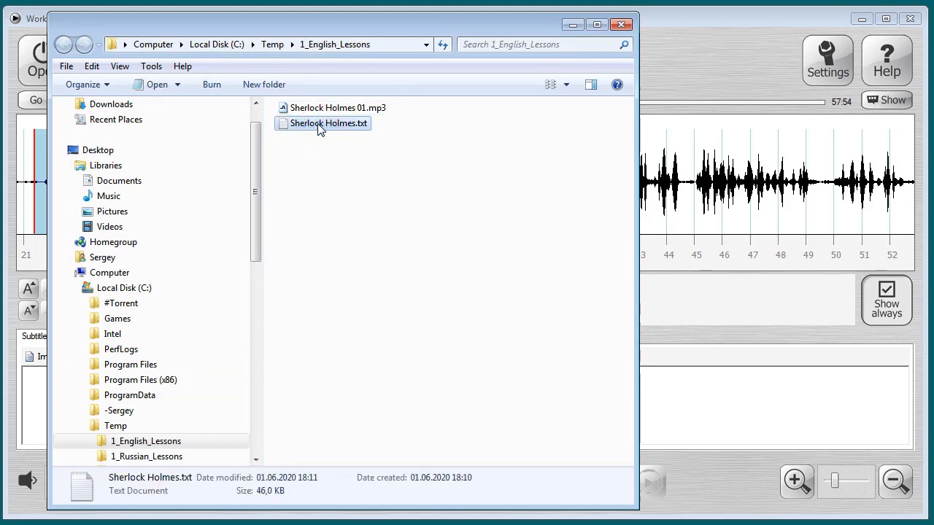
double_click(318, 125)
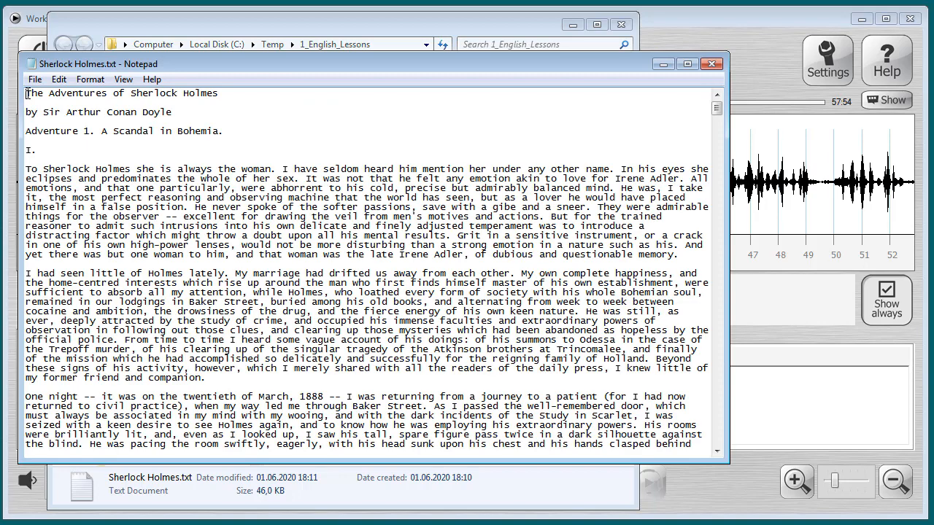
left_click_drag(27, 93, 245, 383)
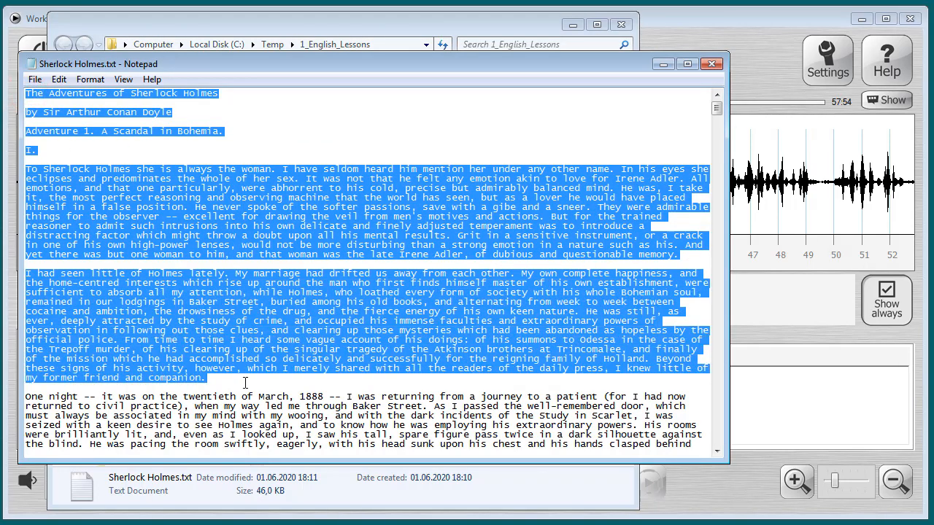
right_click(278, 215)
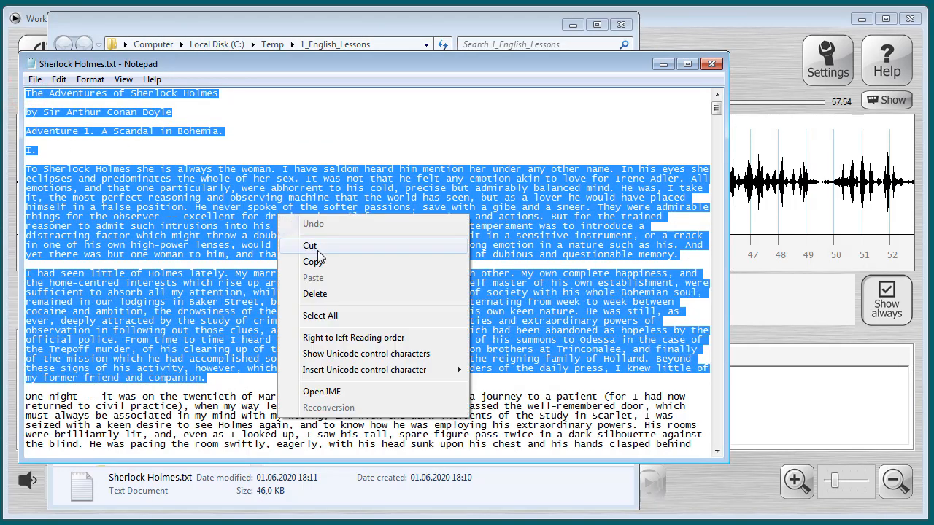
left_click(323, 265)
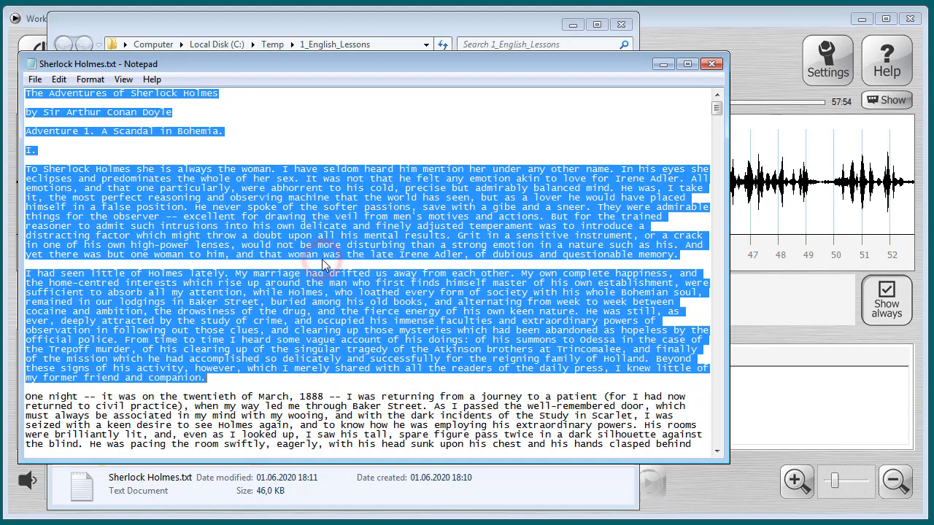
left_click(706, 62)
left_click(707, 62)
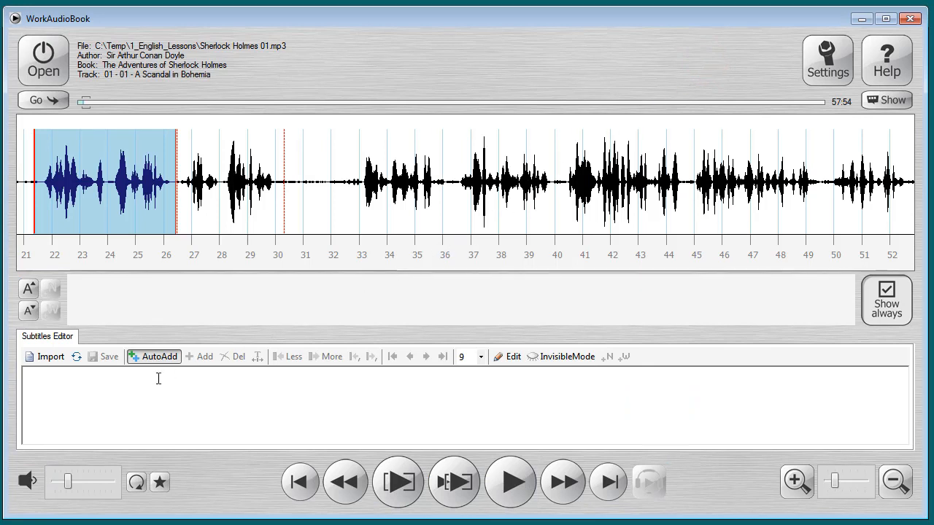
Import the copied text from the clipboard into the subtitles as plain text with nothing added.
left_click(48, 358)
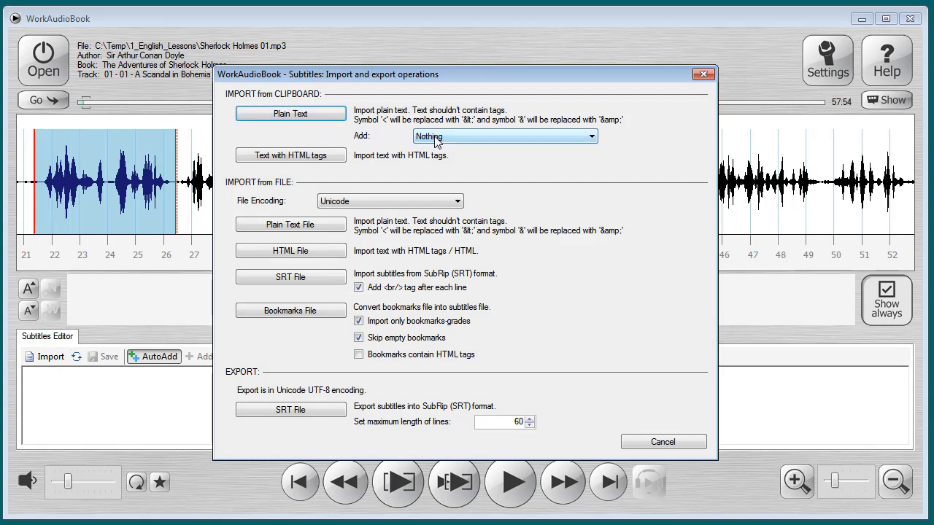
left_click(314, 119)
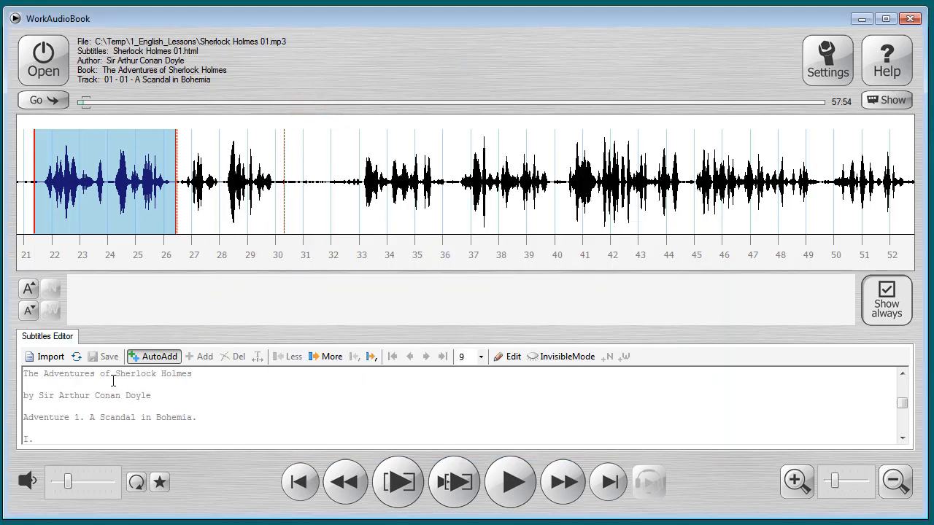
left_click(155, 357)
key("v")
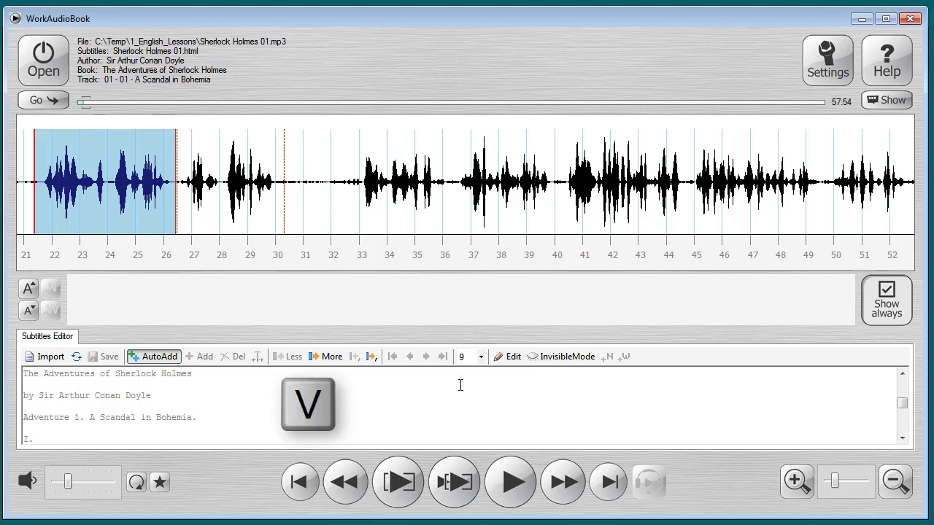
key("b")
key("n")
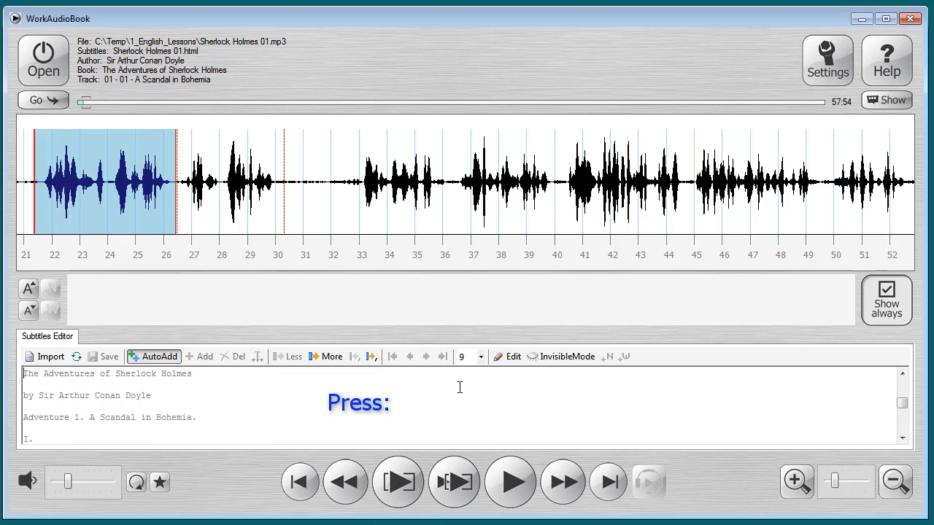
Play the first audio fragment and assign it the subtitle "The Adventures of Sherlock Holmes by Sir Arthur Conan Doyle", advancing to the following fragment.
key("space")
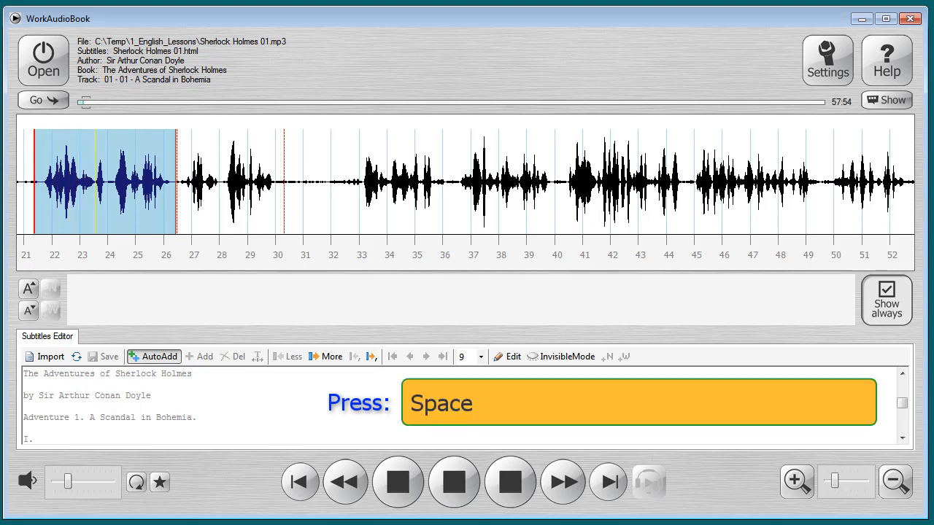
key("b")
key("b")
key("b")
key("b")
key("b")
key("b")
key("b")
key("b")
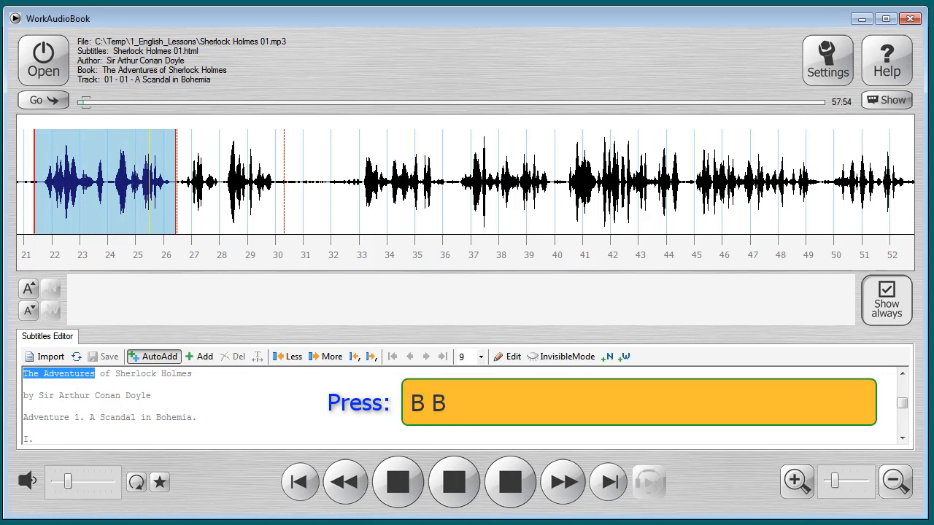
key("b")
key("b")
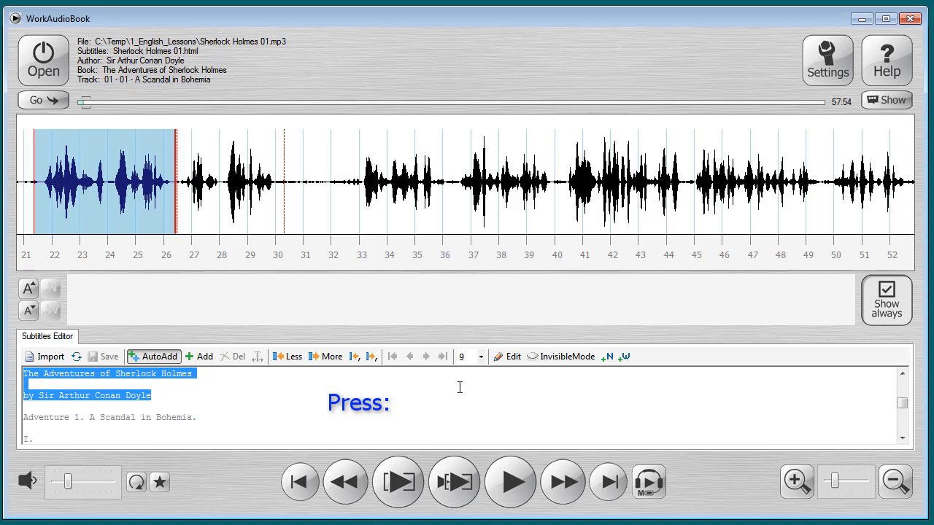
key("n")
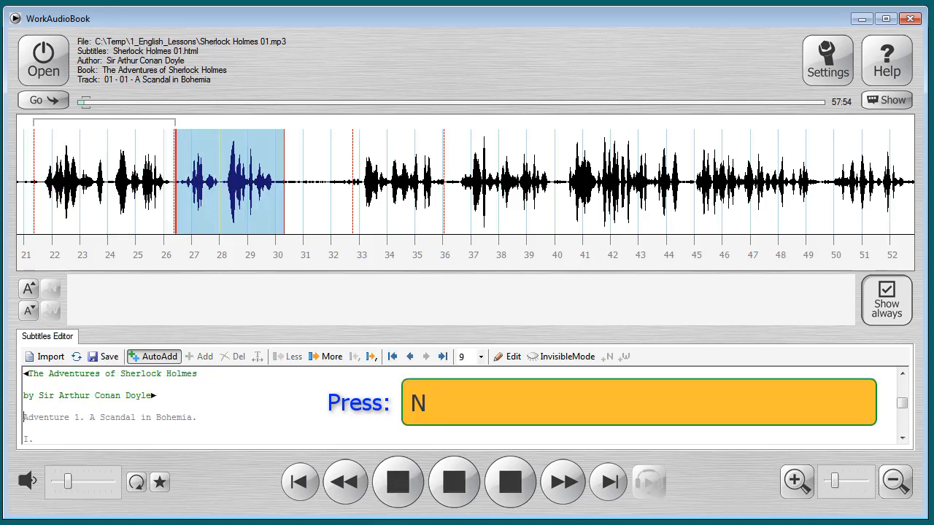
Assign "Adventure 1. A Scandal in Bohemia." as the subtitle of the playing fragment and advance to the following one.
key("b")
key("b")
key("b")
key("b")
key("b")
key("b")
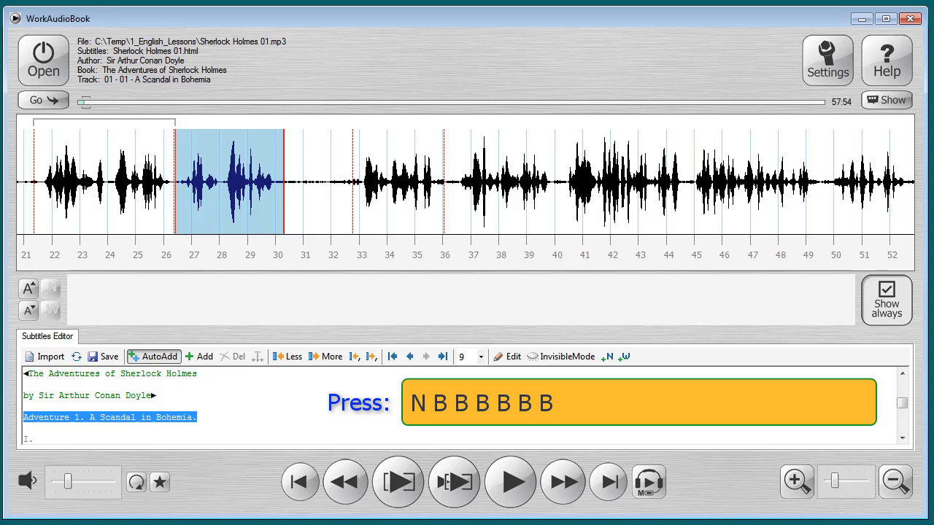
key("n")
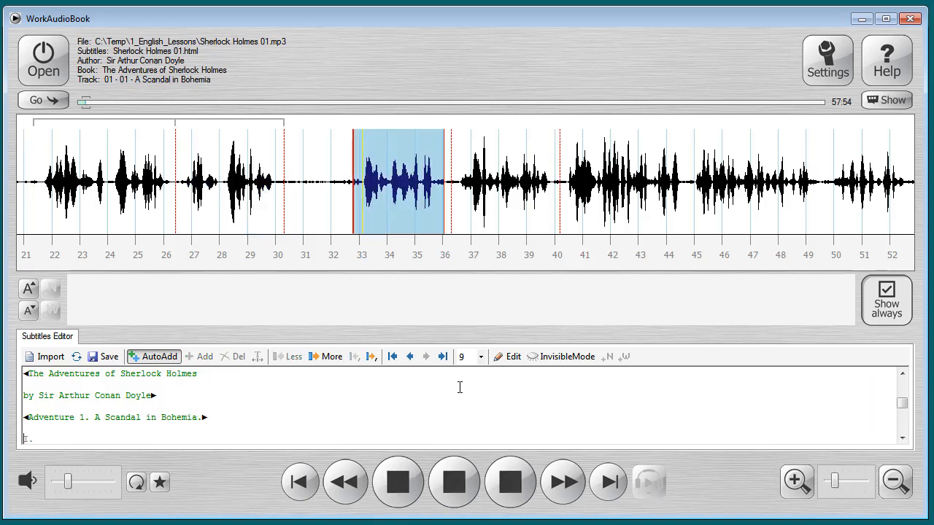
Skip the "I." heading, assign "To Sherlock Holmes she is always the woman." to the current fragment and advance.
key("Down")
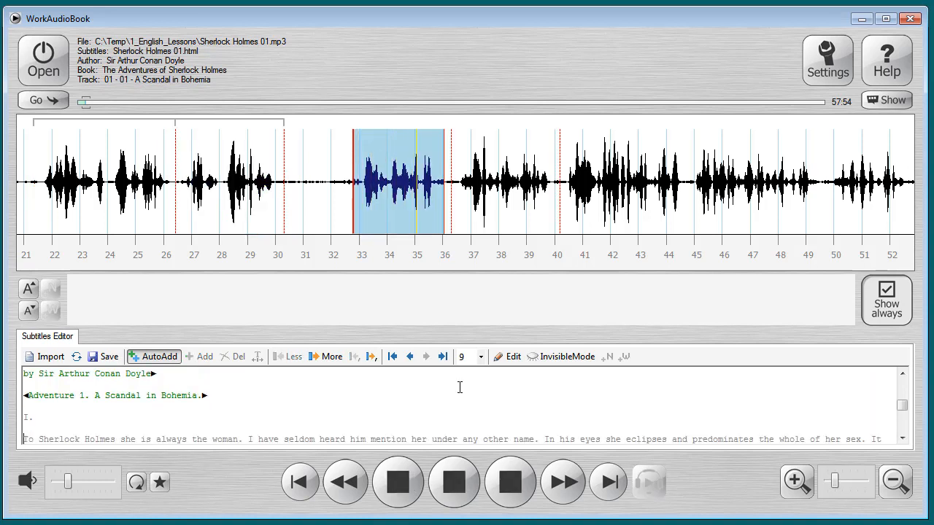
key("ctrl+shift+Right")
key("ctrl+shift+Right")
key("ctrl+shift+Right")
key("ctrl+shift+Right")
key("ctrl+shift+Right")
key("ctrl+shift+Right")
key("ctrl+shift+Right")
Assign "I have seldom heard him mention her under any other name." to the current fragment and advance.
key("ctrl+shift+Right")
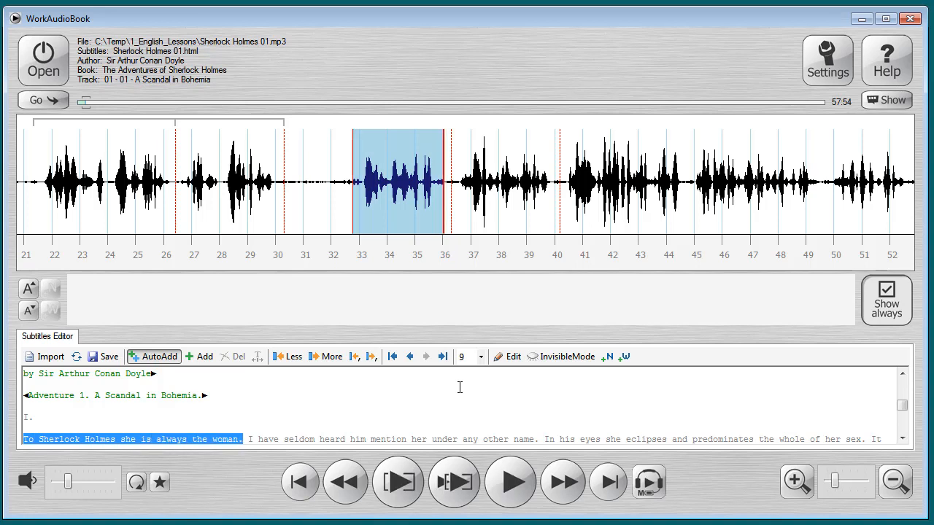
key("n")
key("ctrl+shift+Right")
key("ctrl+shift+Right")
key("ctrl+shift+Right")
key("ctrl+shift+Right")
key("ctrl+shift+Right")
key("ctrl+shift+Right")
key("ctrl+shift+Right")
key("ctrl+shift+Right")
key("ctrl+shift+Right")
key("ctrl+shift+Right")
key("ctrl+shift+Right")
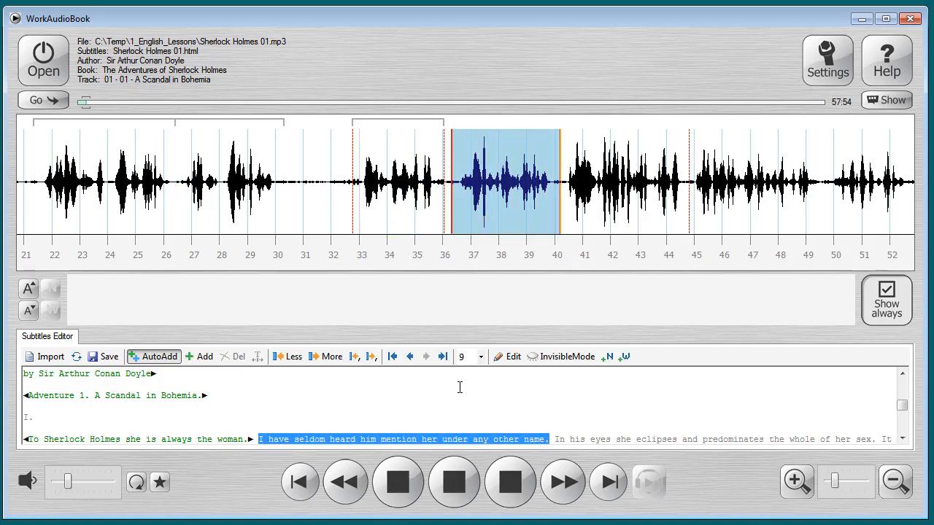
key("n")
Assign "In his eyes she eclipses and predominates the whole of her sex." to the current fragment and advance.
key("ctrl+shift+Right")
key("ctrl+shift+Right")
key("ctrl+shift+Right")
key("ctrl+shift+Right")
key("ctrl+shift+Right")
key("ctrl+shift+Right")
key("ctrl+shift+Right")
key("ctrl+shift+Right")
key("ctrl+shift+Right")
key("ctrl+shift+Right")
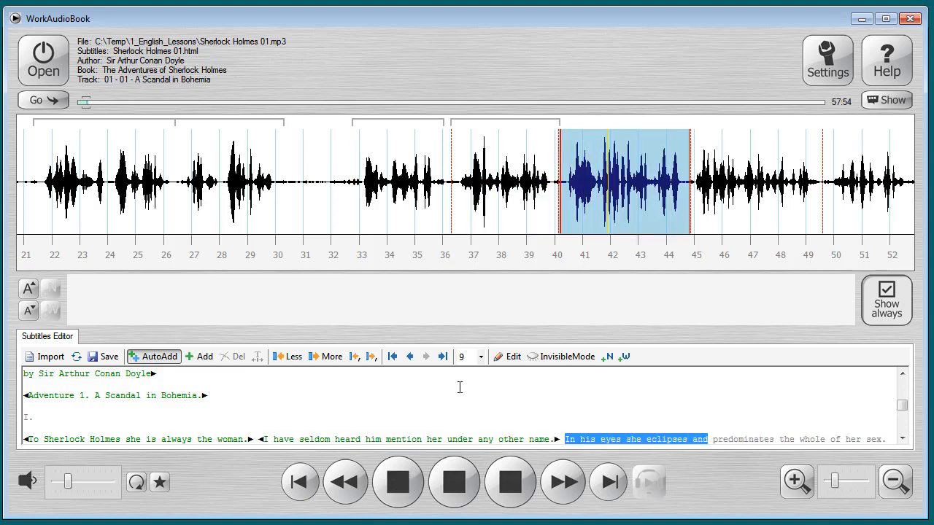
Assign "It was not that he felt any emotion akin to love for Irene Adler." to the current fragment and advance.
key("ctrl+shift+Right")
key("ctrl+shift+Right")
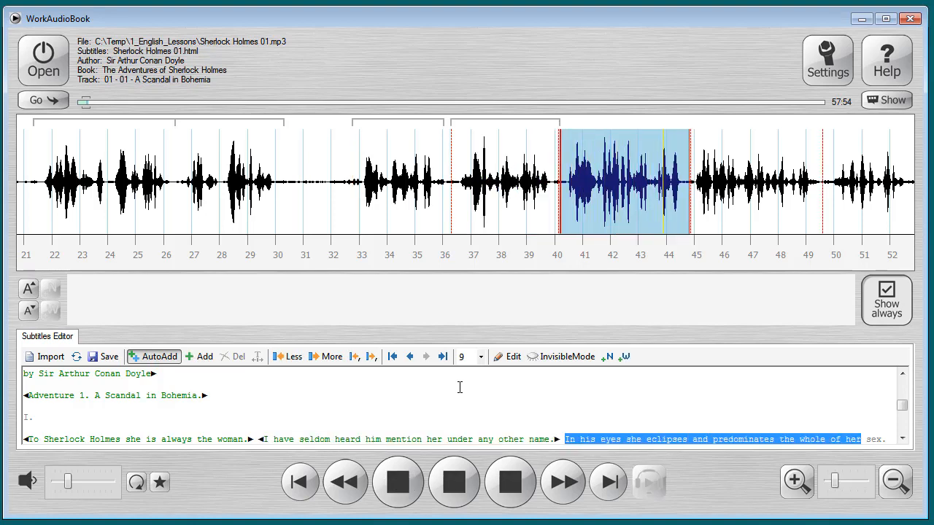
key("n")
key("ctrl+shift+Right")
key("ctrl+shift+Right")
key("ctrl+shift+Right")
key("ctrl+shift+Right")
key("ctrl+shift+Right")
key("ctrl+shift+Right")
key("ctrl+shift+Right")
key("ctrl+shift+Right")
key("ctrl+shift+Right")
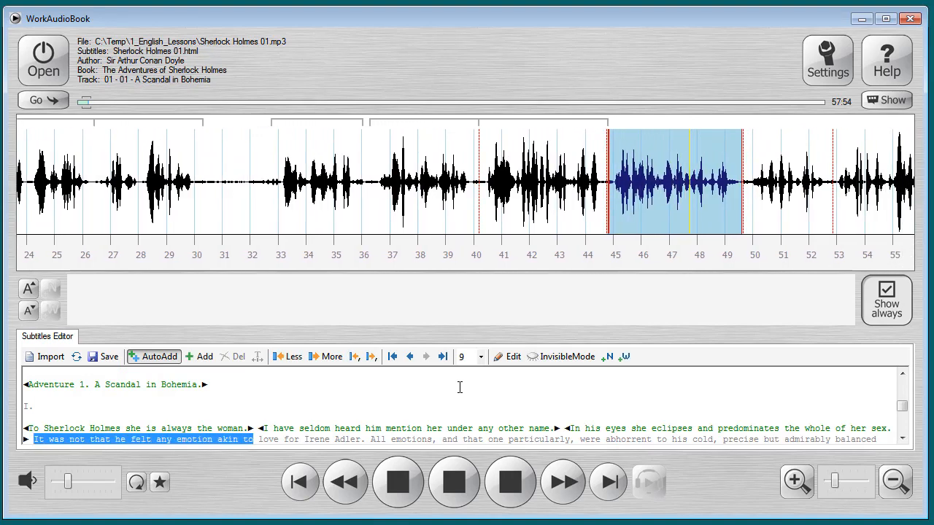
key("ctrl+shift+Right")
key("ctrl+shift+Right")
key("ctrl+shift+Right")
key("ctrl+shift+Right")
key("ctrl+shift+Right")
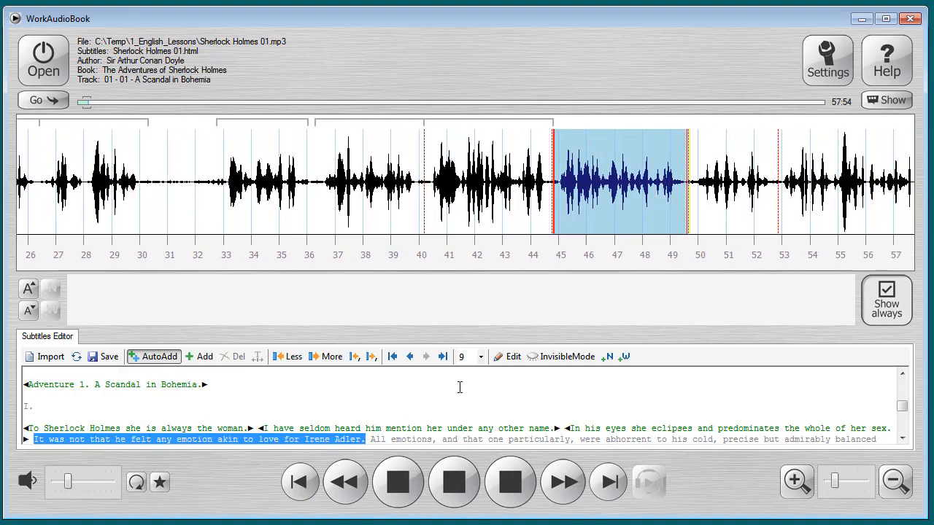
key("n")
Assign "All emotions, and that one particularly," to the current fragment, trimming the excess words from the selection, and advance.
key("ctrl+shift+Right")
key("ctrl+shift+Right")
key("ctrl+shift+Right")
key("ctrl+shift+Right")
key("ctrl+shift+Right")
key("ctrl+shift+Right")
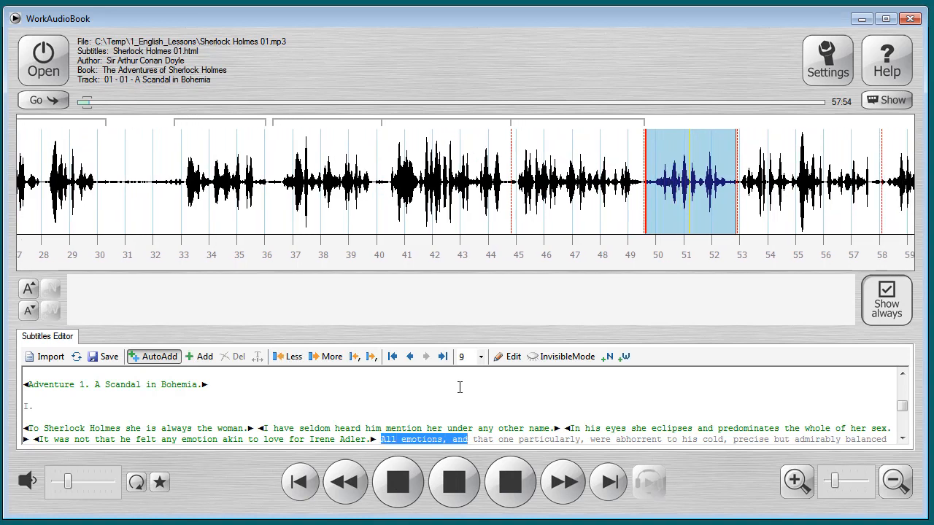
key("ctrl+shift+Right")
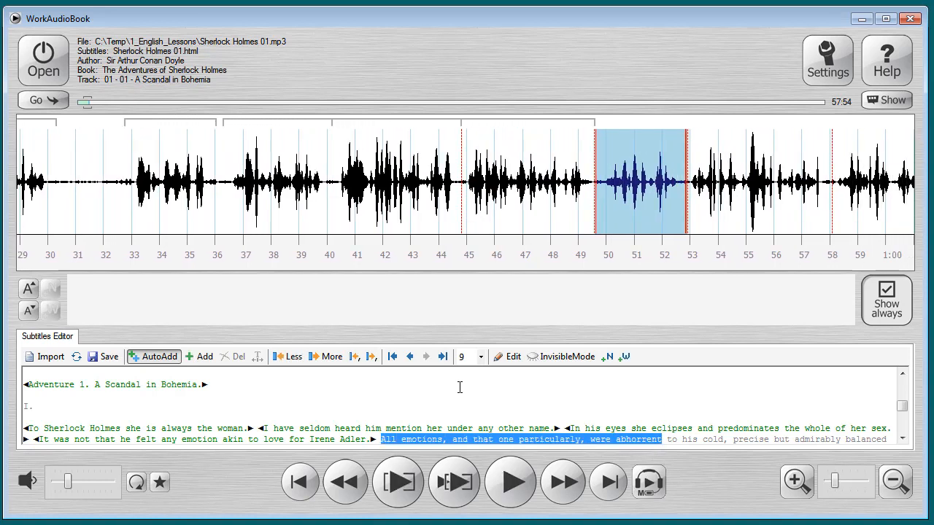
key("ctrl+shift+Left")
key("ctrl+shift+Left")
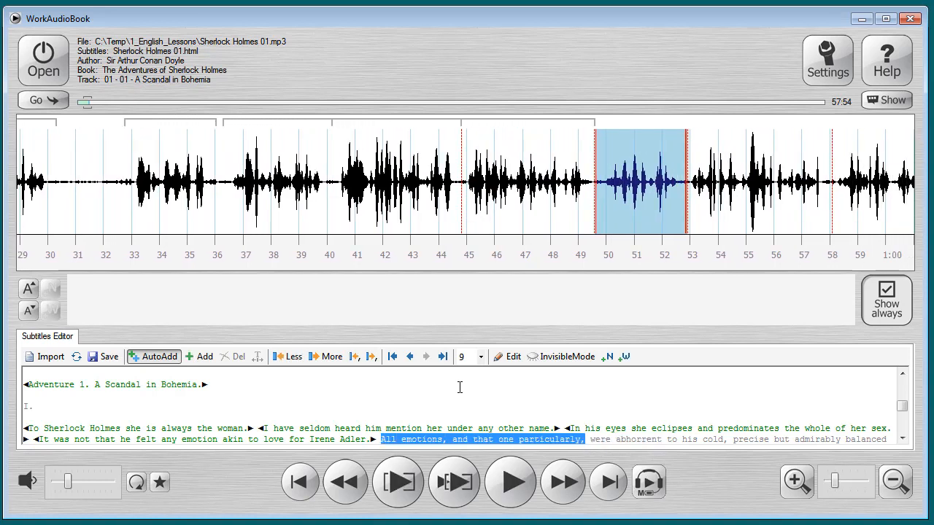
key("Right")
Assign "were abhorrent to his cold, precise but admirably balanced mind." as the current fragment's subtitle, staying on that fragment.
key("ctrl+shift+Right")
key("ctrl+shift+Right")
key("ctrl+shift+Right")
key("ctrl+shift+Right")
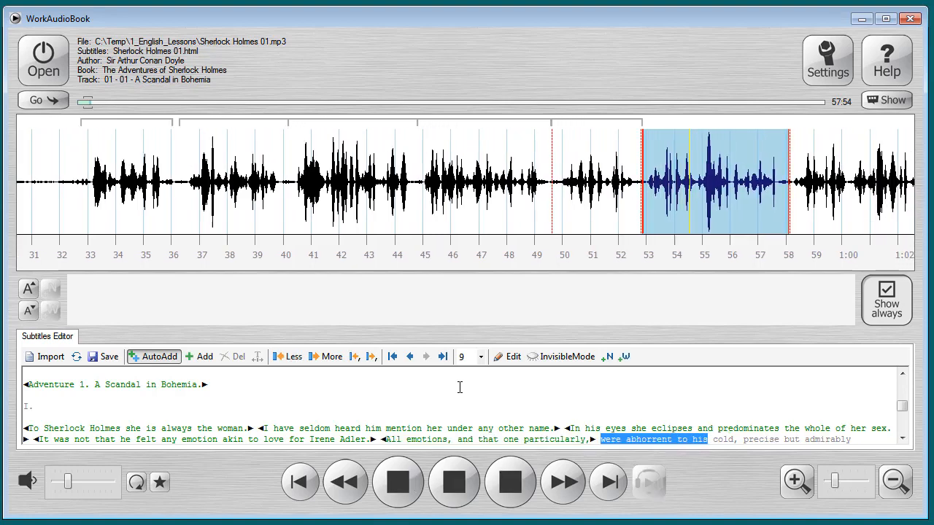
key("ctrl+shift+Right")
key("ctrl+shift+Right")
key("ctrl+shift+Right")
key("ctrl+shift+Right")
key("ctrl+shift+Right")
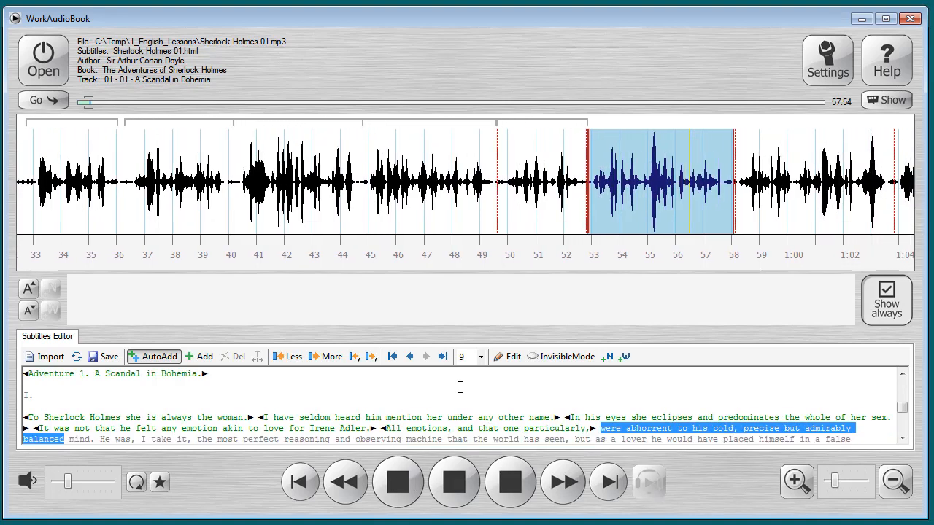
key("ctrl+shift+Right")
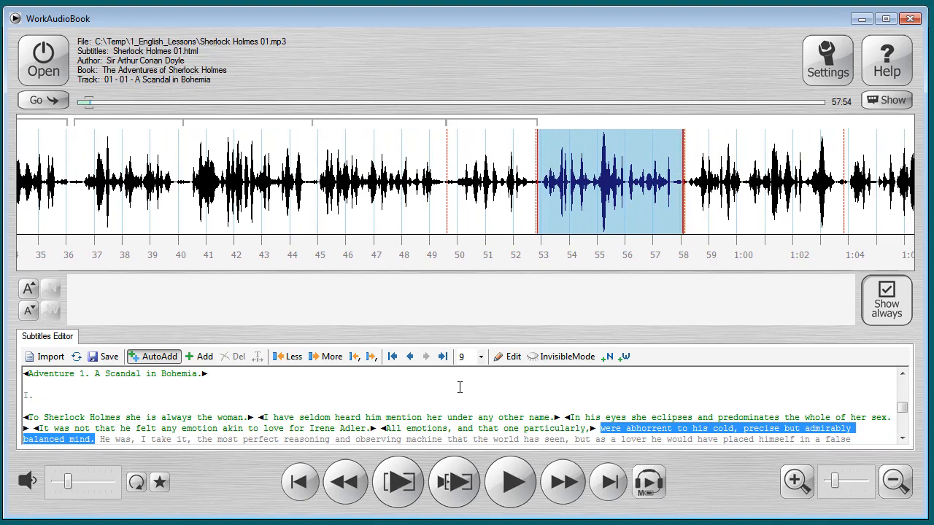
key("Return")
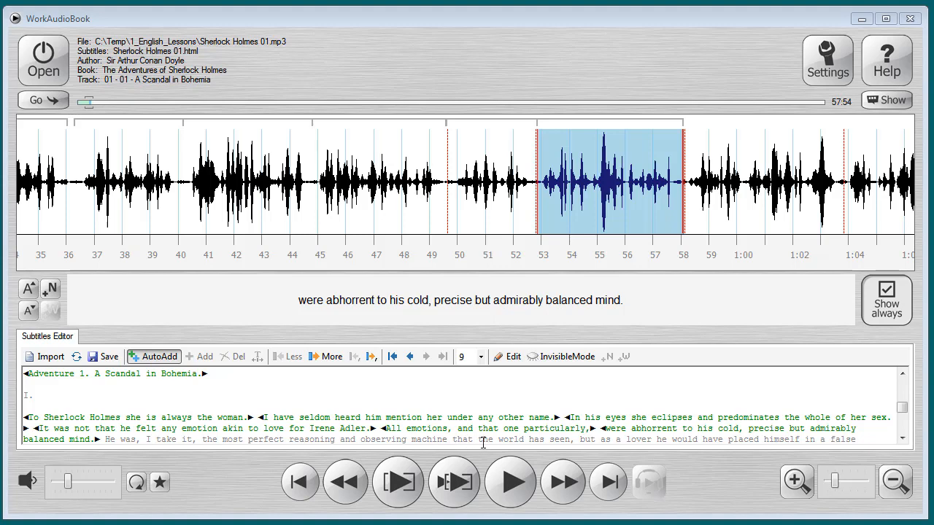
Advance one fragment and assign "He was, I take it, the most perfect reasoning and observing machine that the world has seen," to it.
left_click(560, 482)
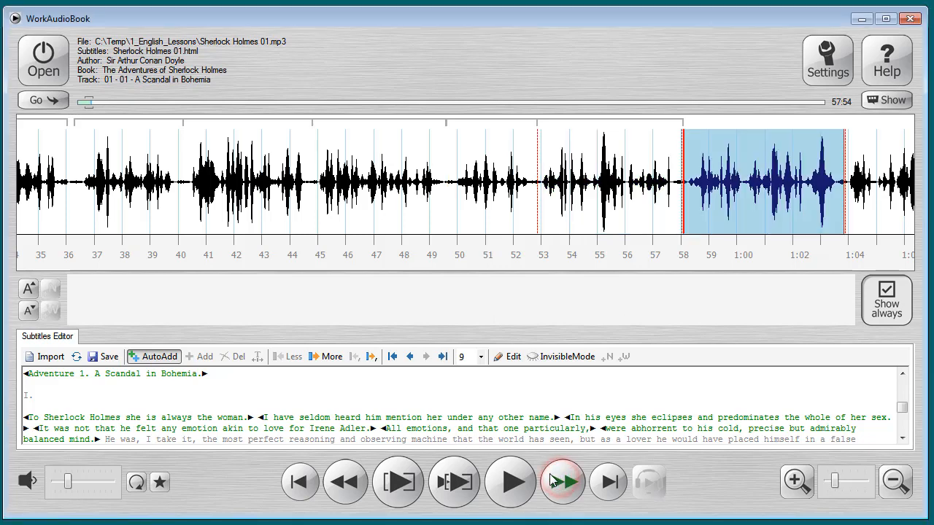
left_click(105, 437)
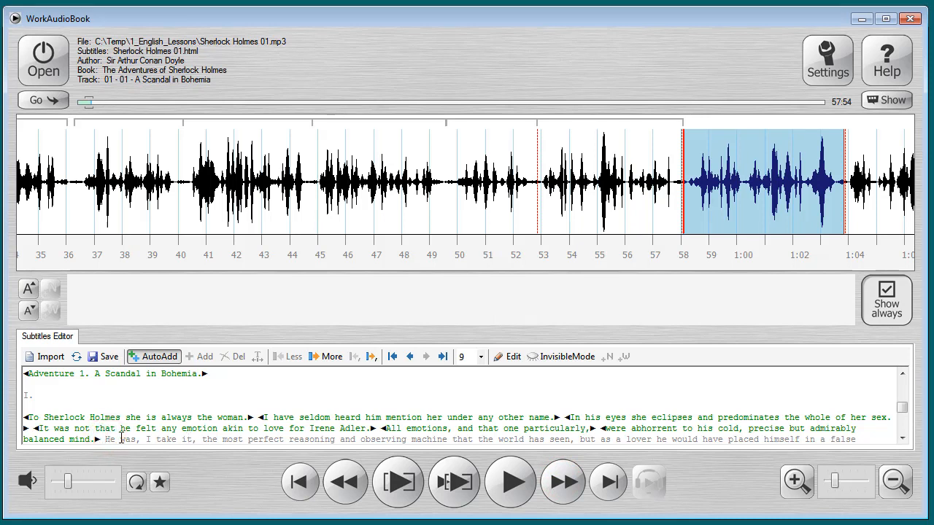
left_click(383, 460)
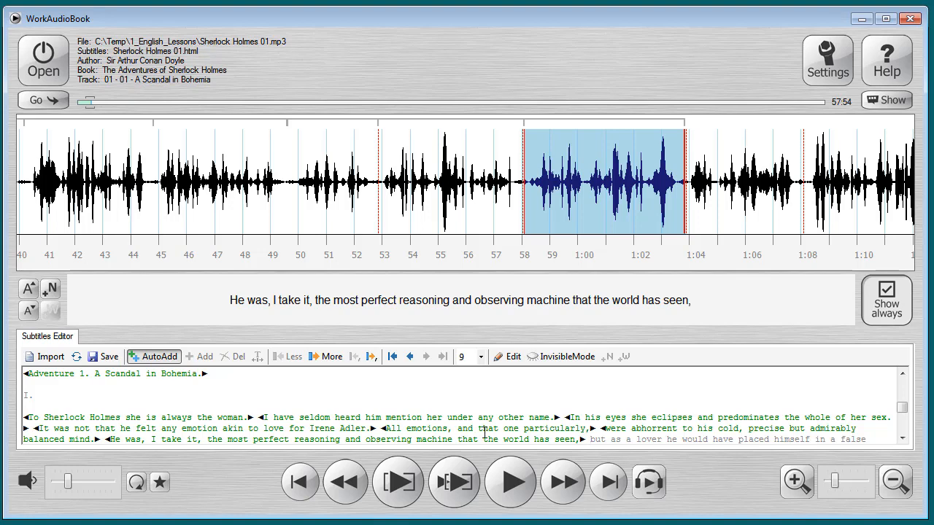
Advance one fragment and assign "but as a lover he would have placed himself in a false position." as its subtitle.
left_click(554, 479)
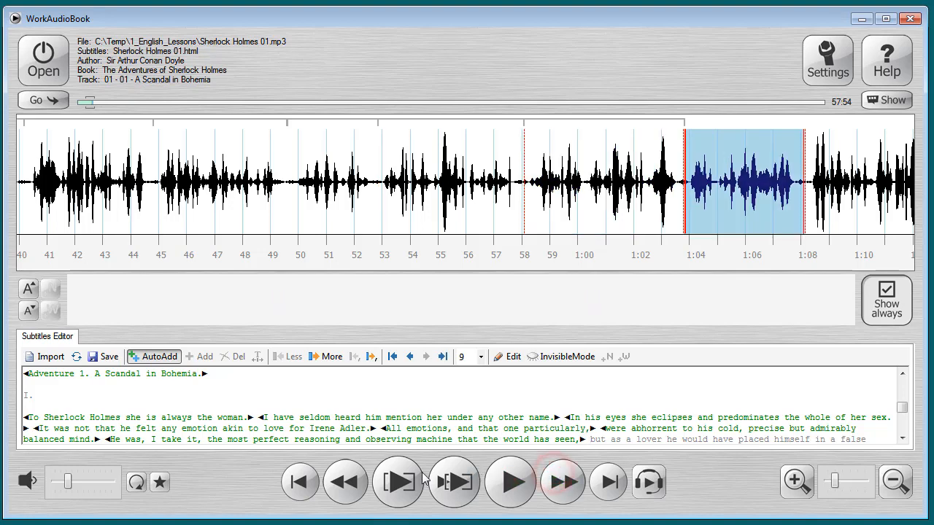
left_click(397, 481)
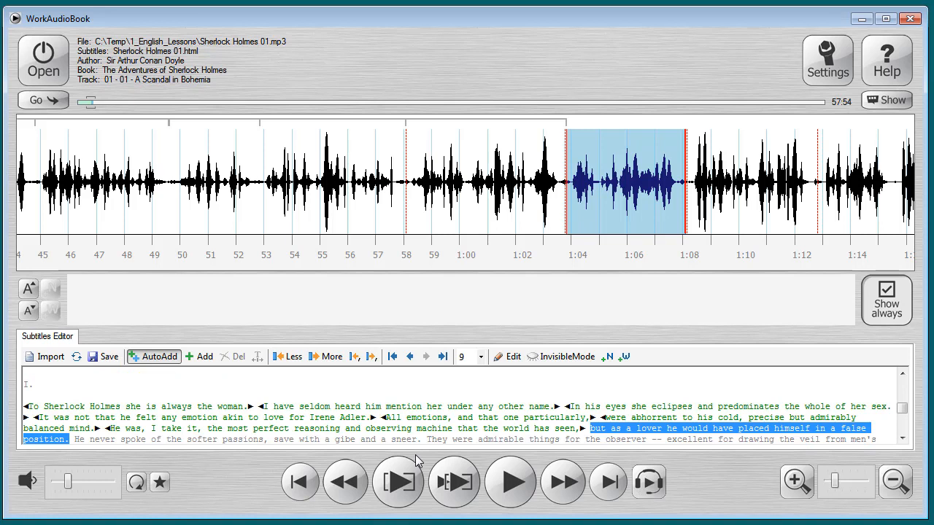
left_click(204, 357)
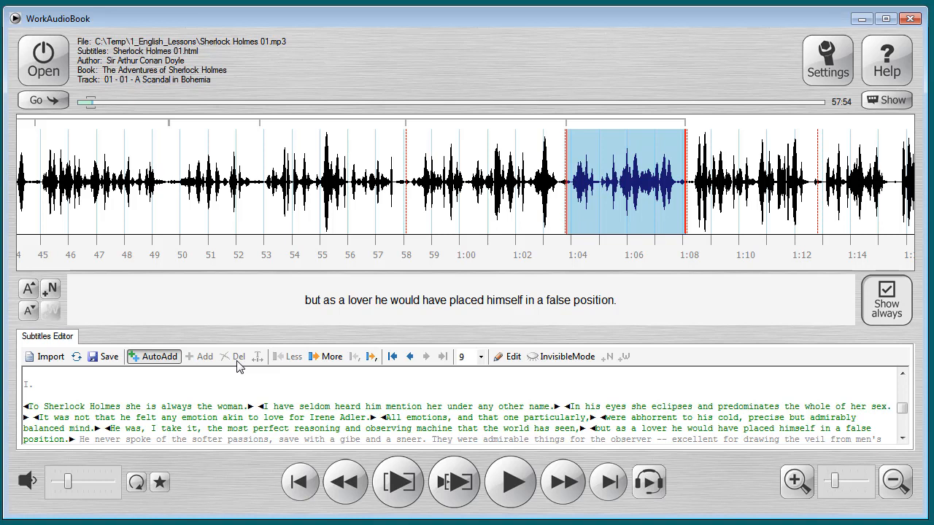
Delete the subtitle "but as a lover he would have placed himself in a false position." and place the cursor before its text.
left_click(611, 429)
left_click(233, 356)
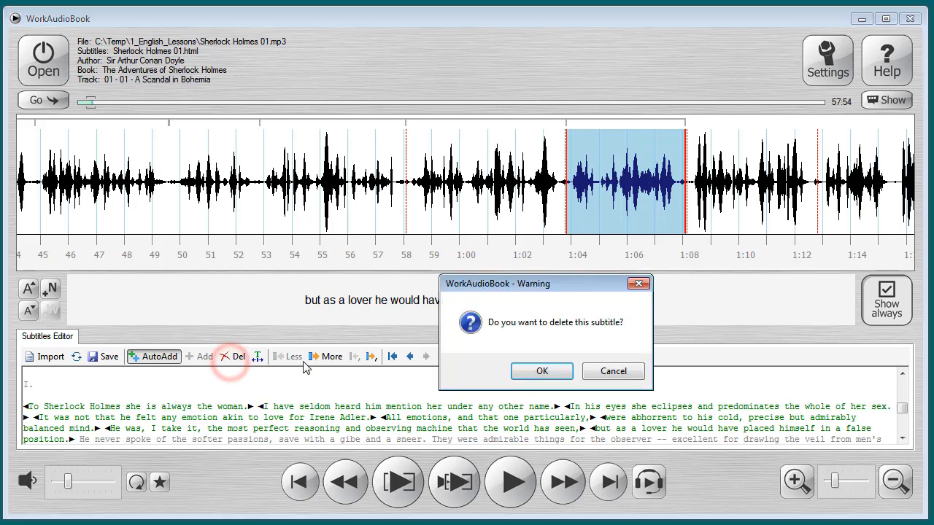
left_click(532, 372)
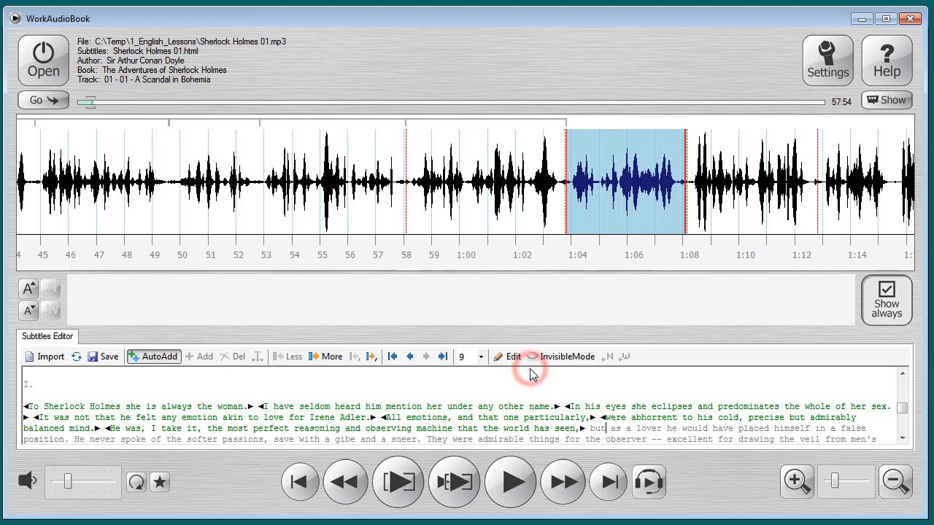
left_click(588, 429)
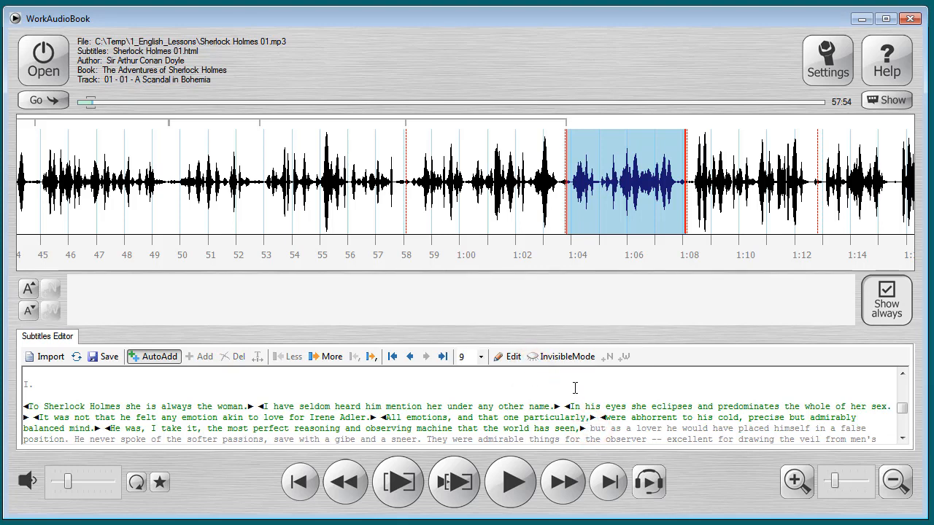
Return to the previous fragment and delete its subtitle, the one starting with "He was, I take it".
left_click(465, 126)
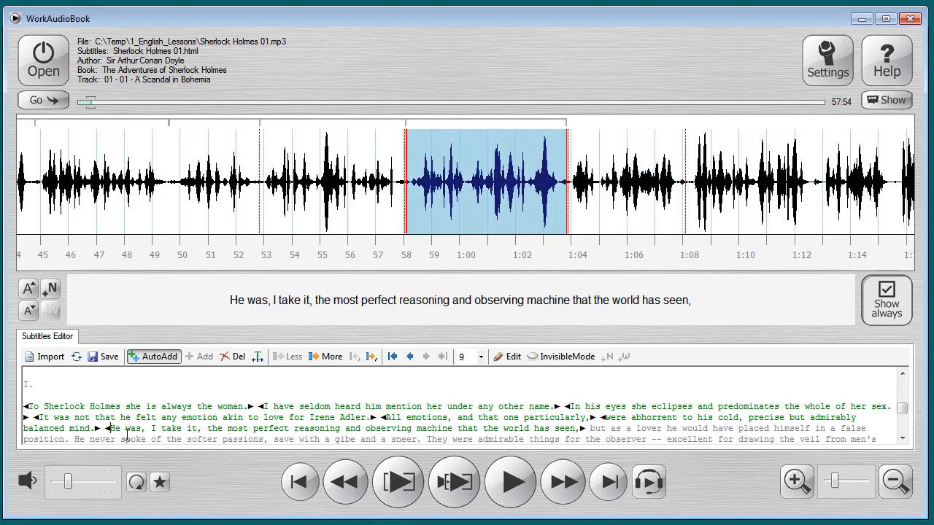
left_click(234, 359)
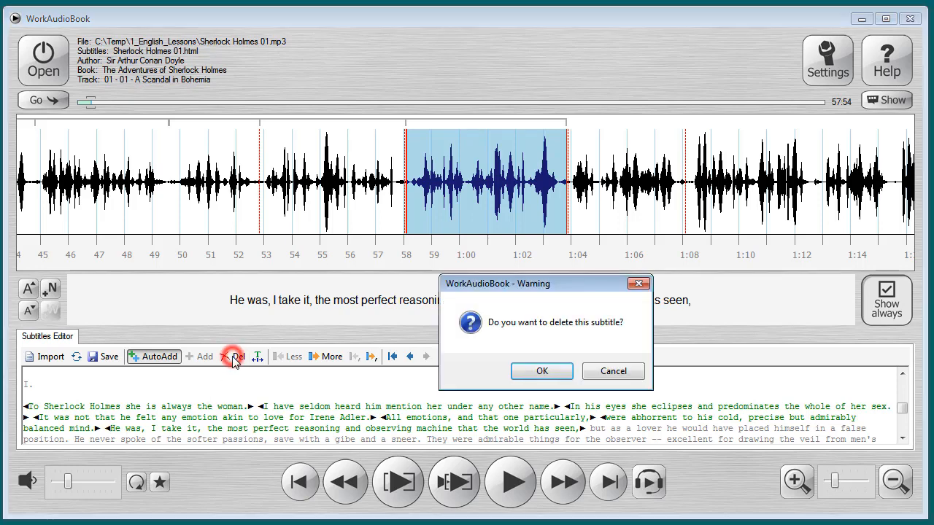
left_click(524, 370)
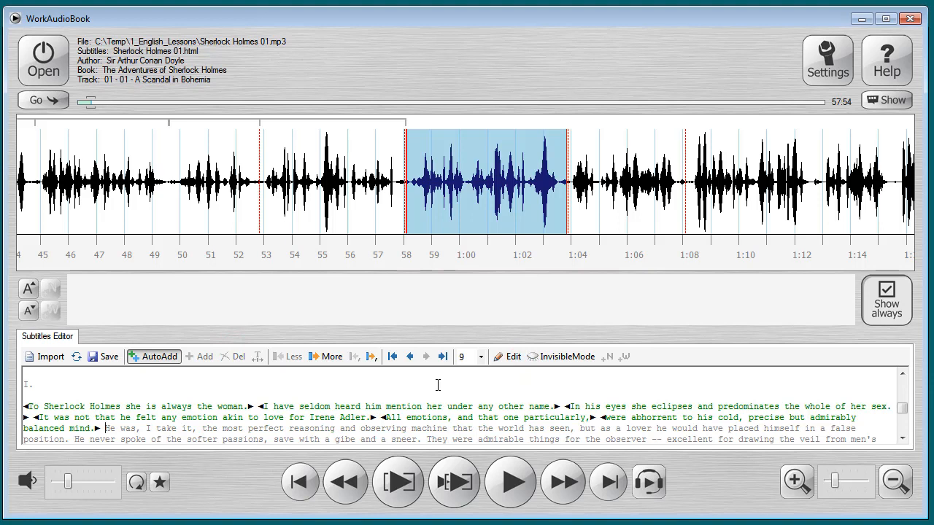
Try ending the current fragment at about 1:00, and extend it back to the boundary just before 1:04, playing it to compare.
right_click(468, 182)
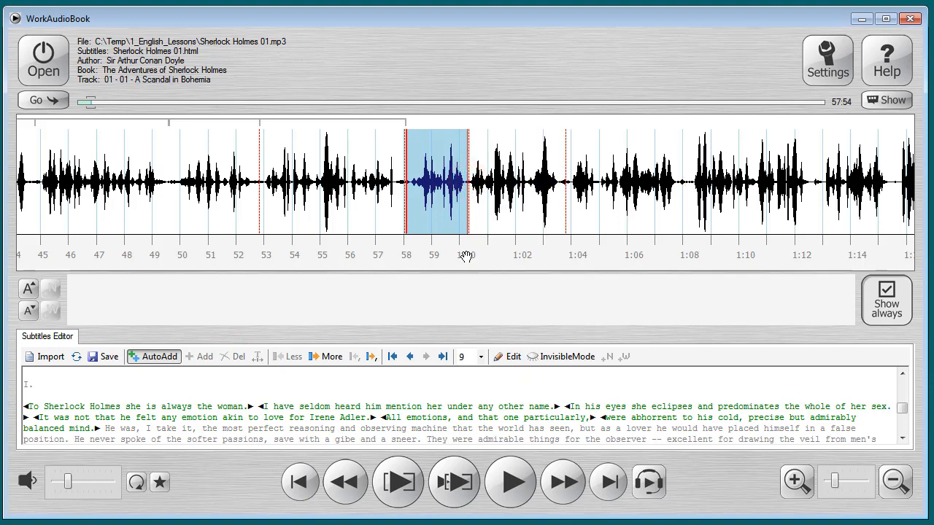
key("space")
left_click(567, 183)
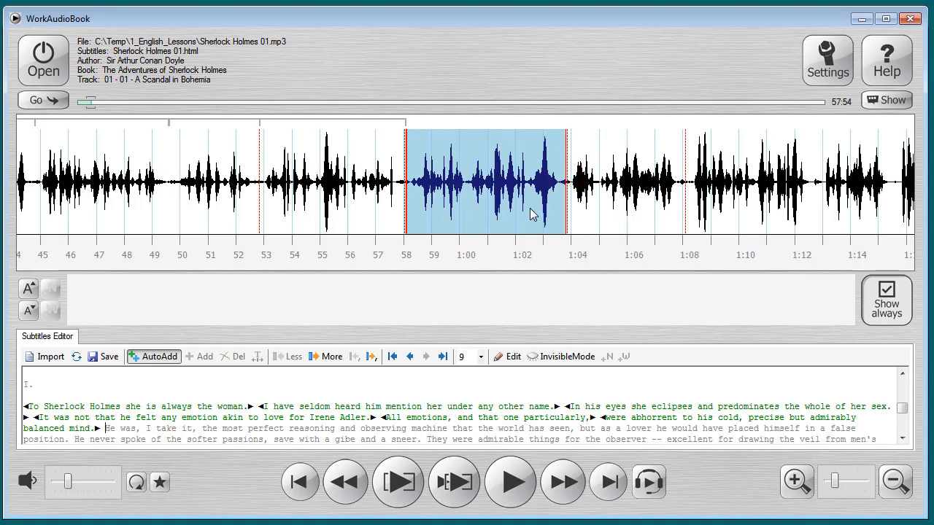
key("space")
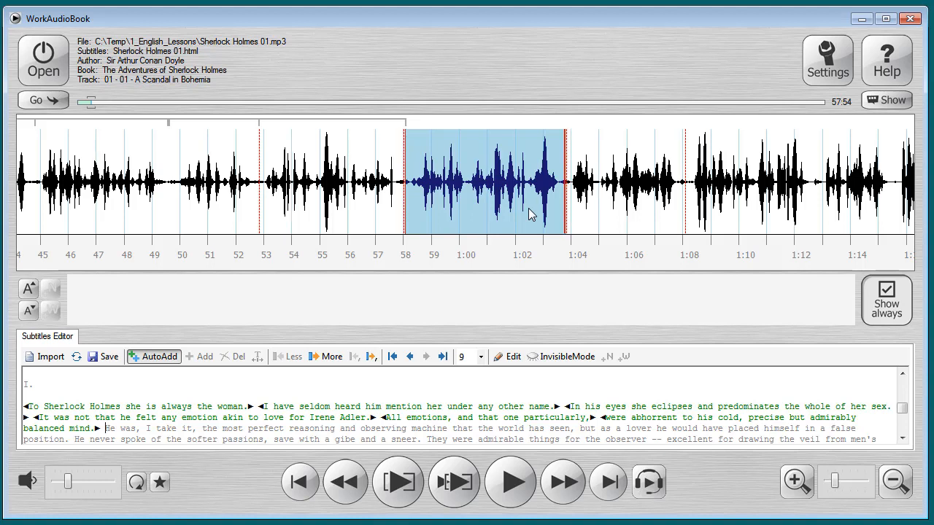
Edit the source text to replace "He was" with "HE WAS" before ", I take it", and leave editing mode.
left_click(508, 357)
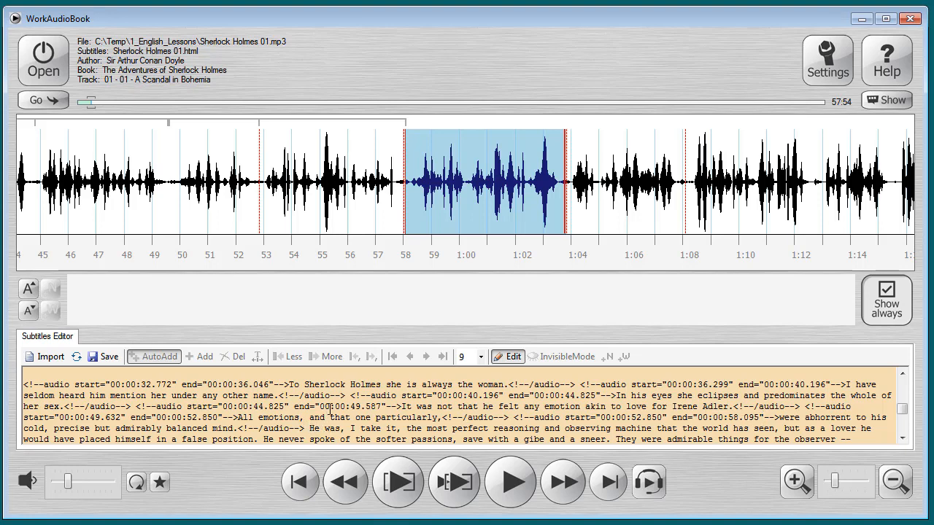
key("BackSpace")
key("BackSpace")
key("BackSpace")
key("BackSpace")
key("BackSpace")
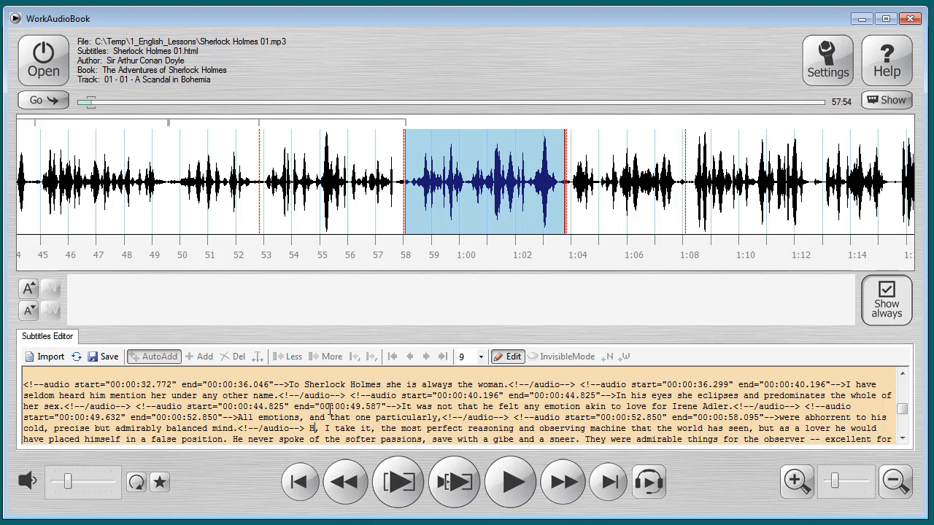
type("E WAS")
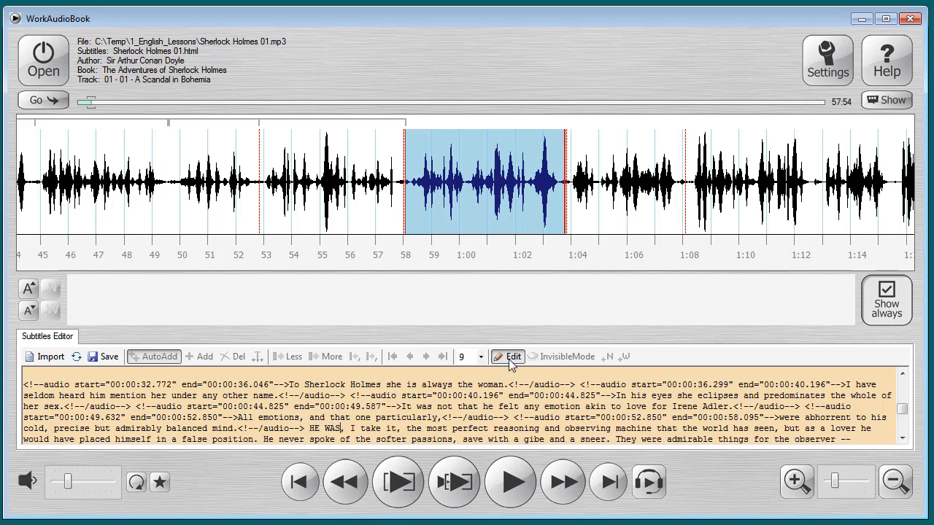
left_click(509, 357)
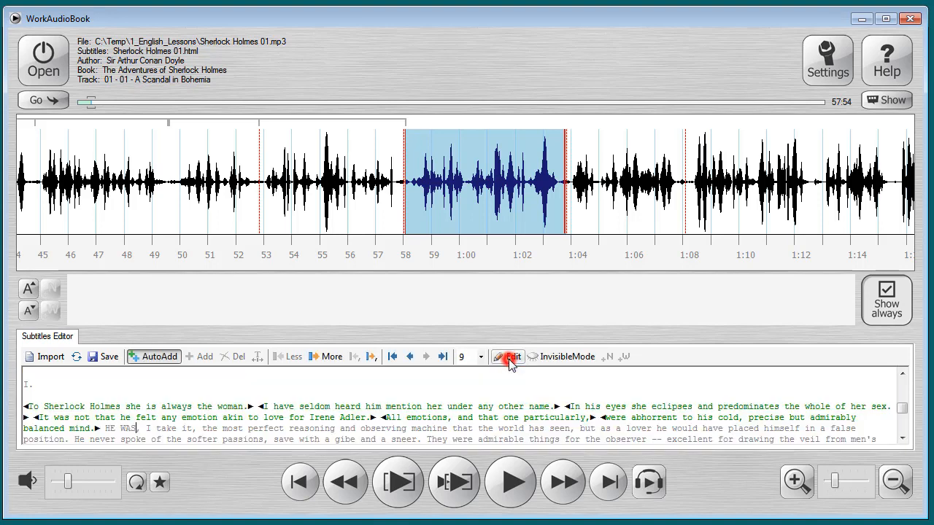
Place the cursor before "HE WAS", hide the unassigned text with Invisible Mode, and play the current fragment.
left_click(104, 428)
left_click(561, 358)
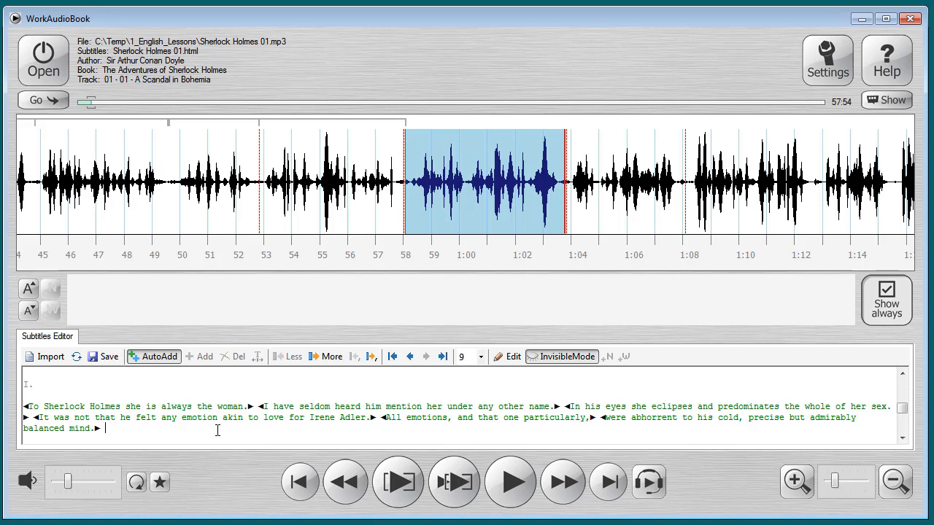
left_click(398, 481)
key("space")
Assign "HE WAS, I take it, the most perfect reasoning and observing machine that the world has seen," to the fragment and save the subtitles.
key("ctrl+shift+Right")
key("ctrl+shift+Right")
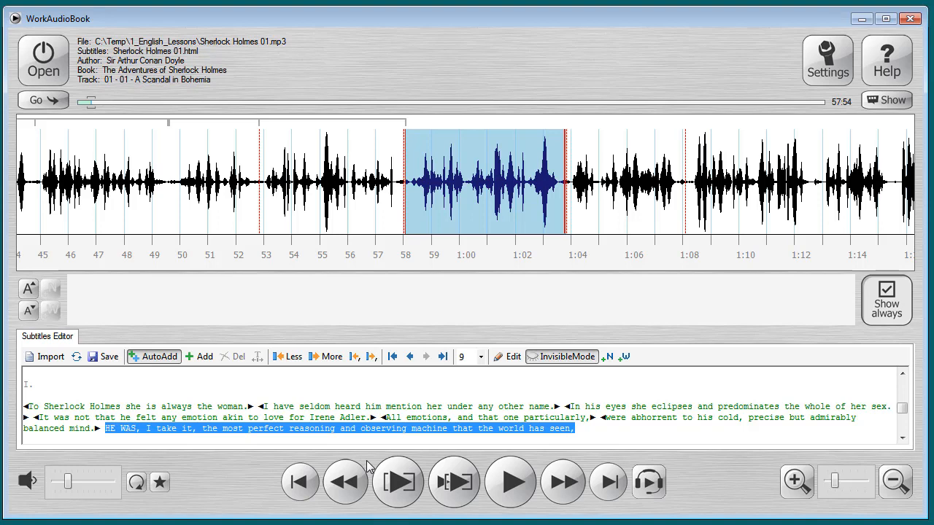
key("Right")
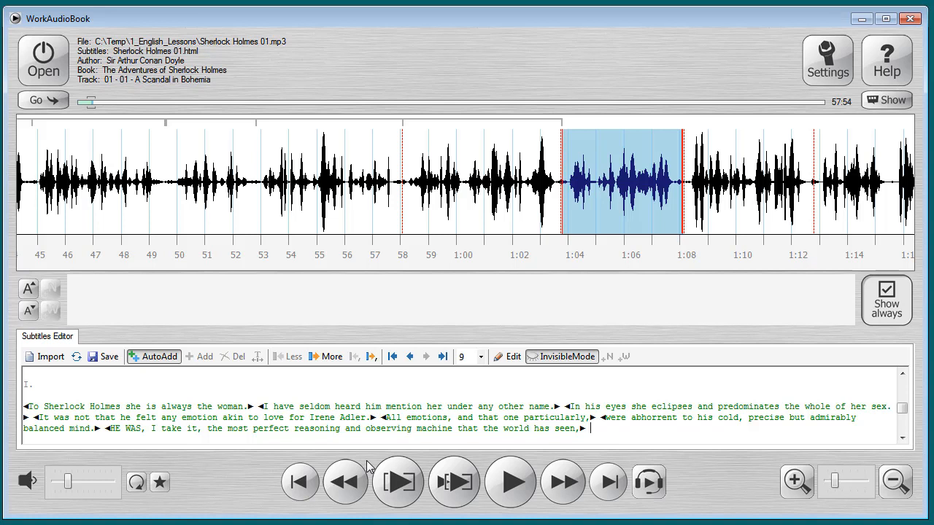
left_click(107, 357)
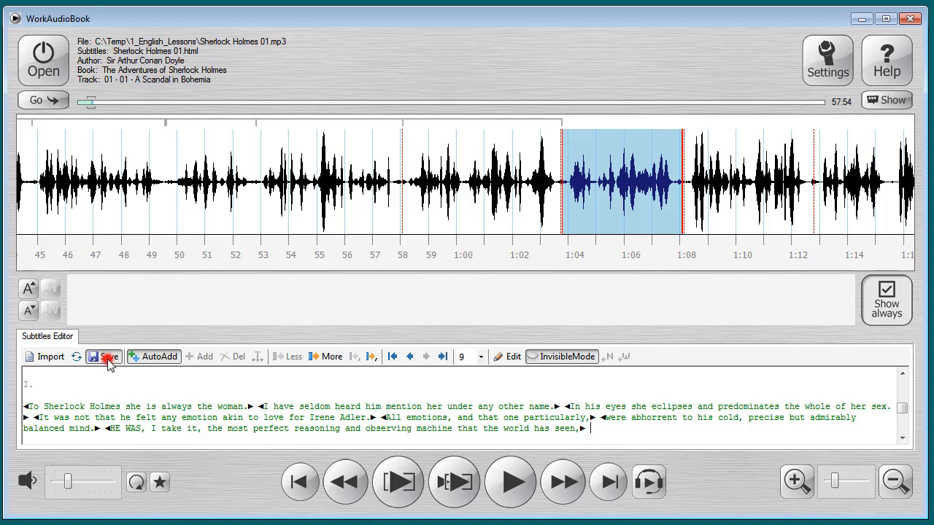